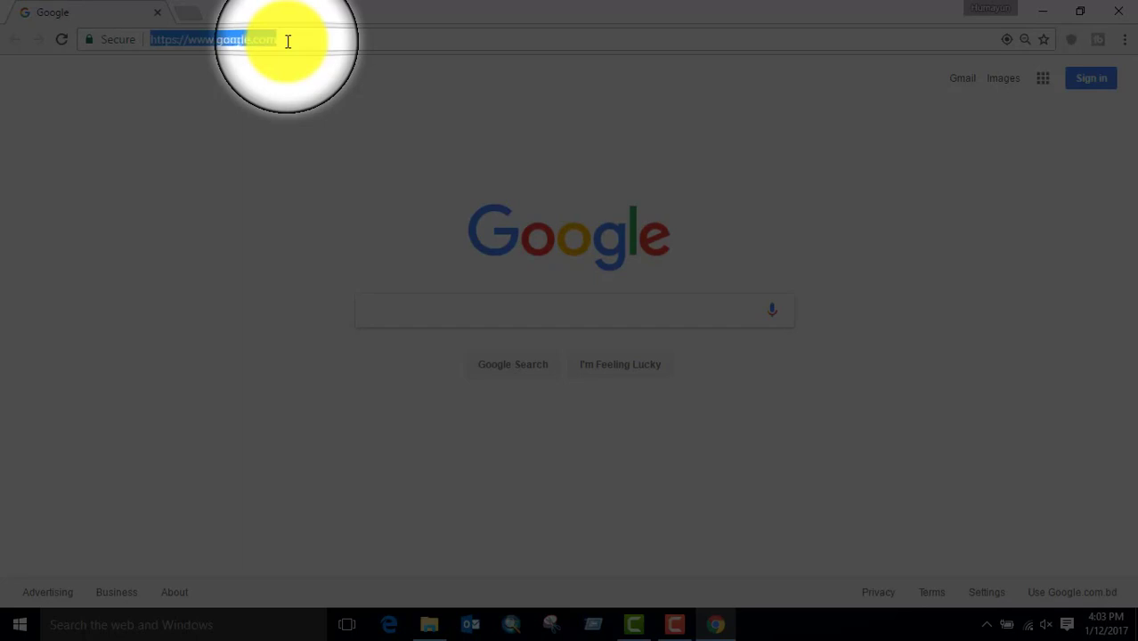
- Go to mail.yahoo.com in Chrome to load the Yahoo sign-in page
type("mail.yahoo")
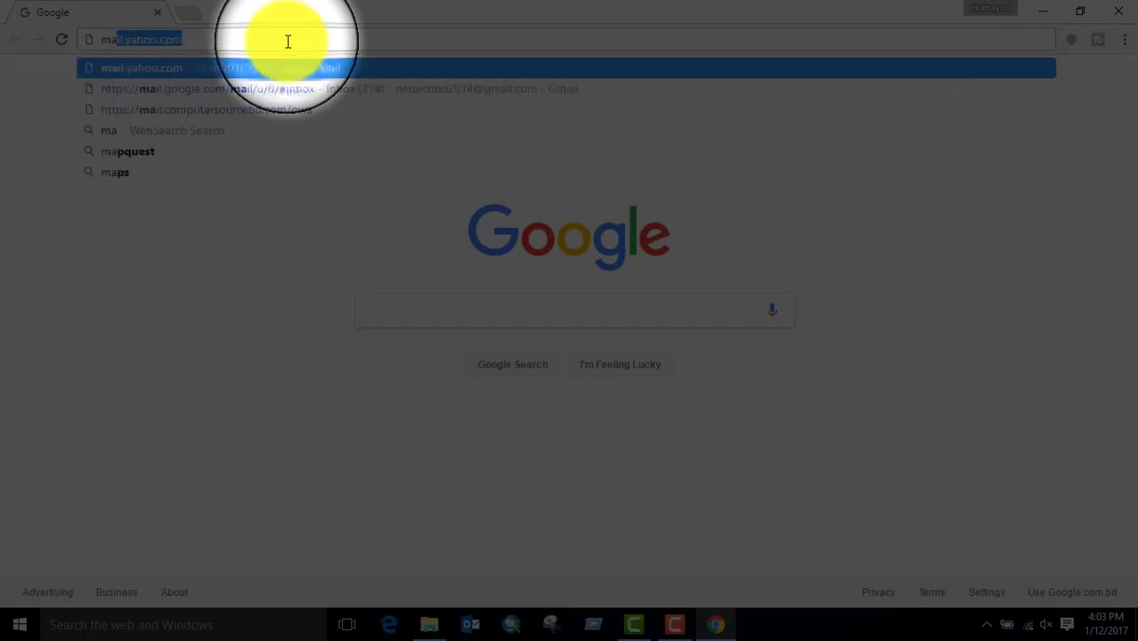
key("Return")
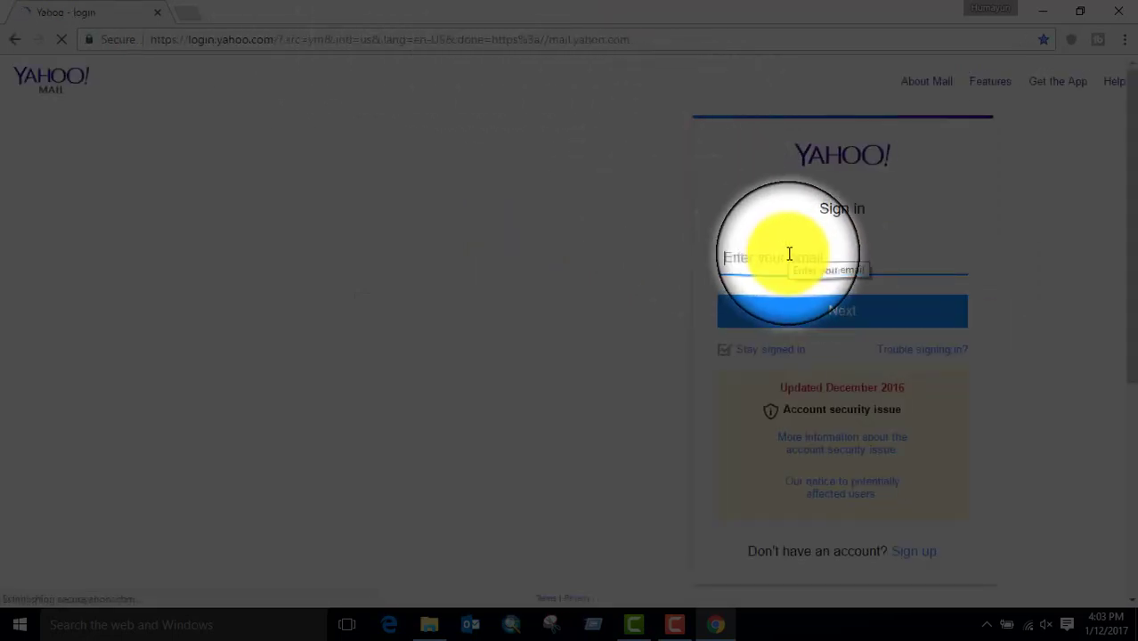
- Sign in to Yahoo with the saved account email address and its password
type("h")
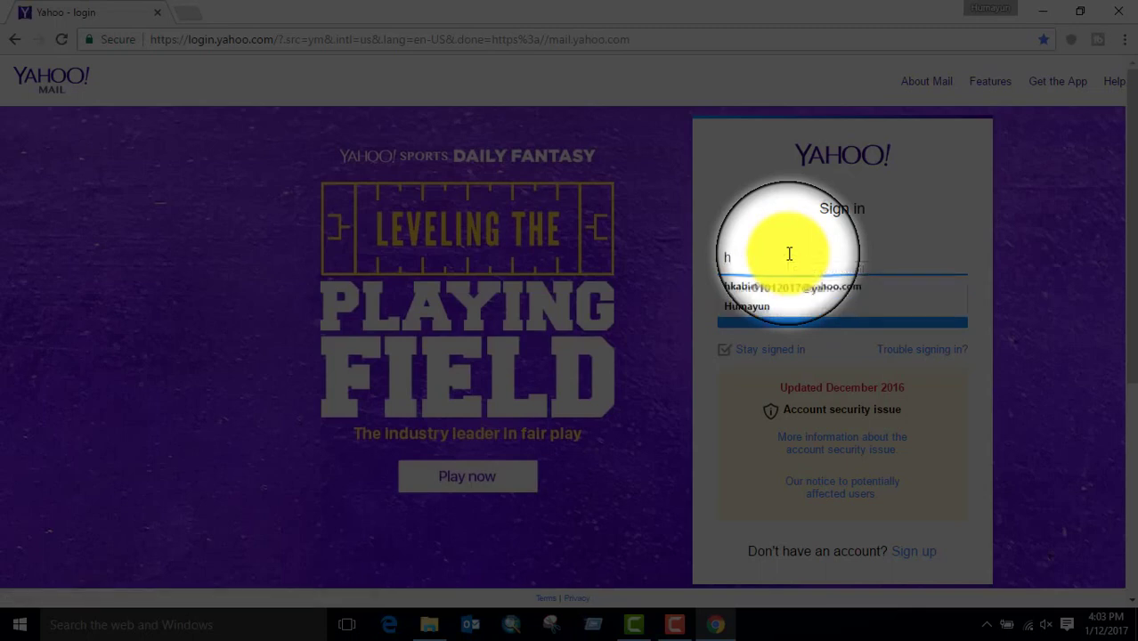
left_click(790, 287)
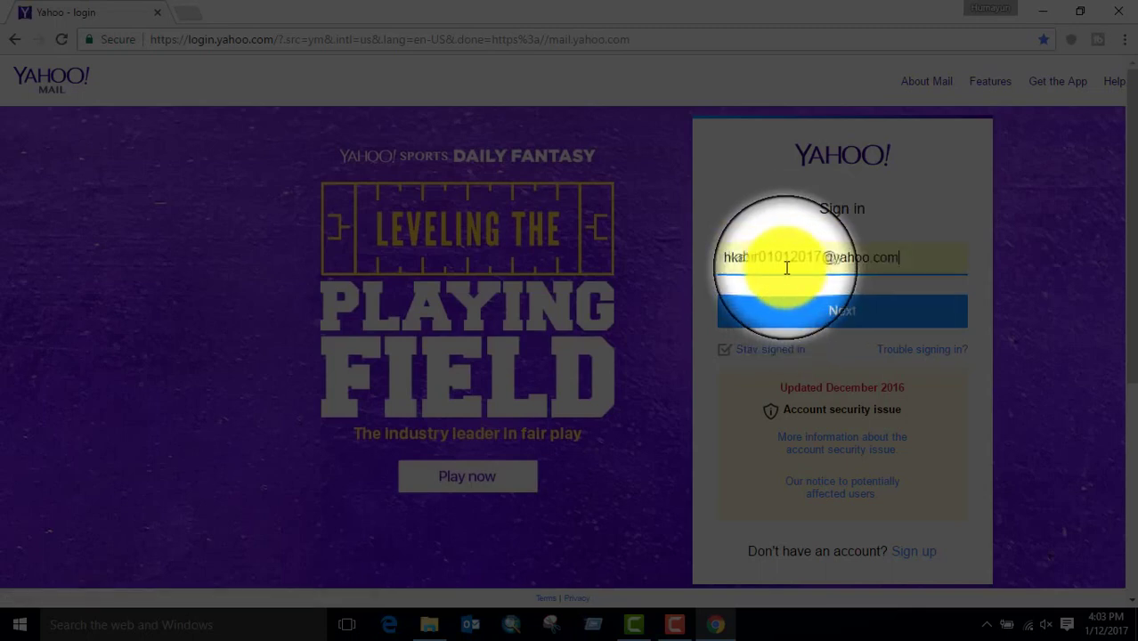
left_click(795, 255)
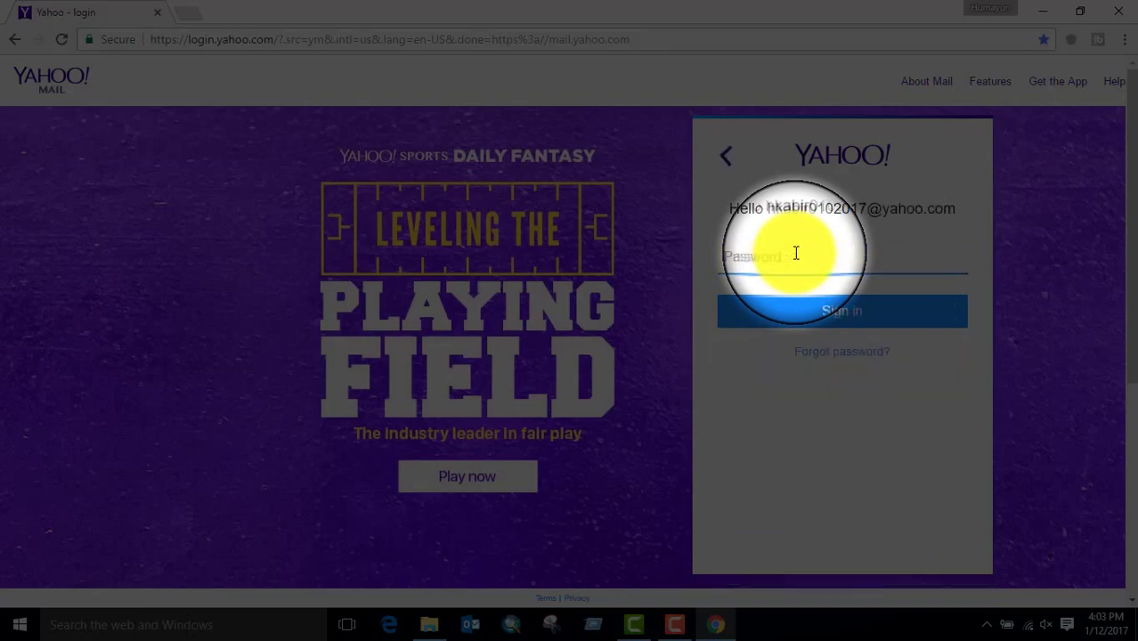
type("************")
key("Return")
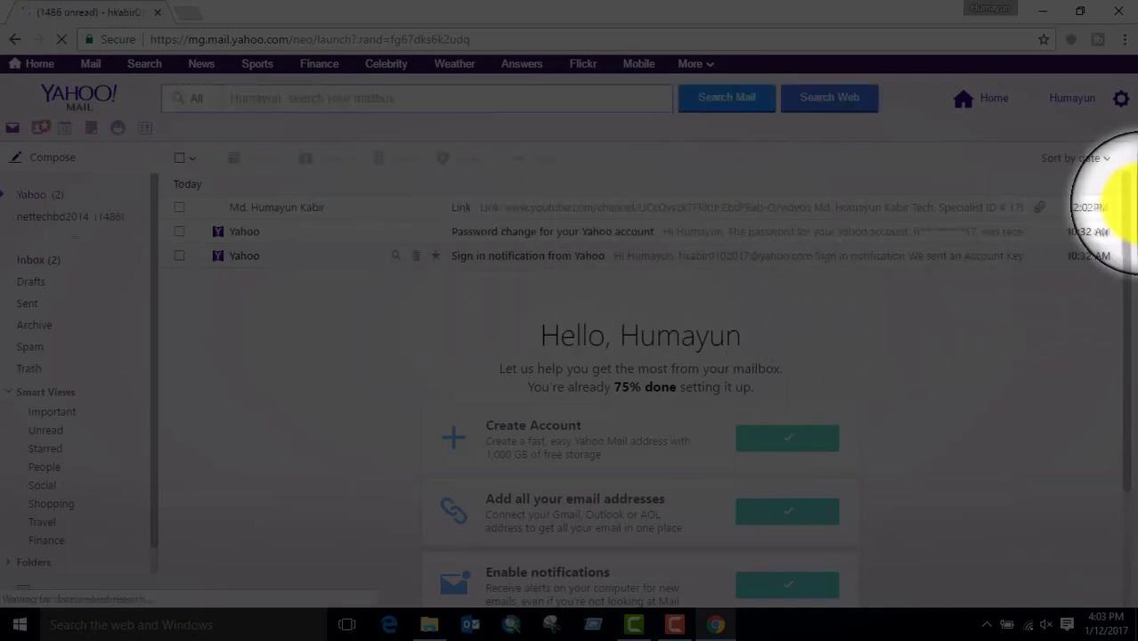
- Open the gear menu listing Themes, Settings, Help and Account Info
left_click(1071, 103)
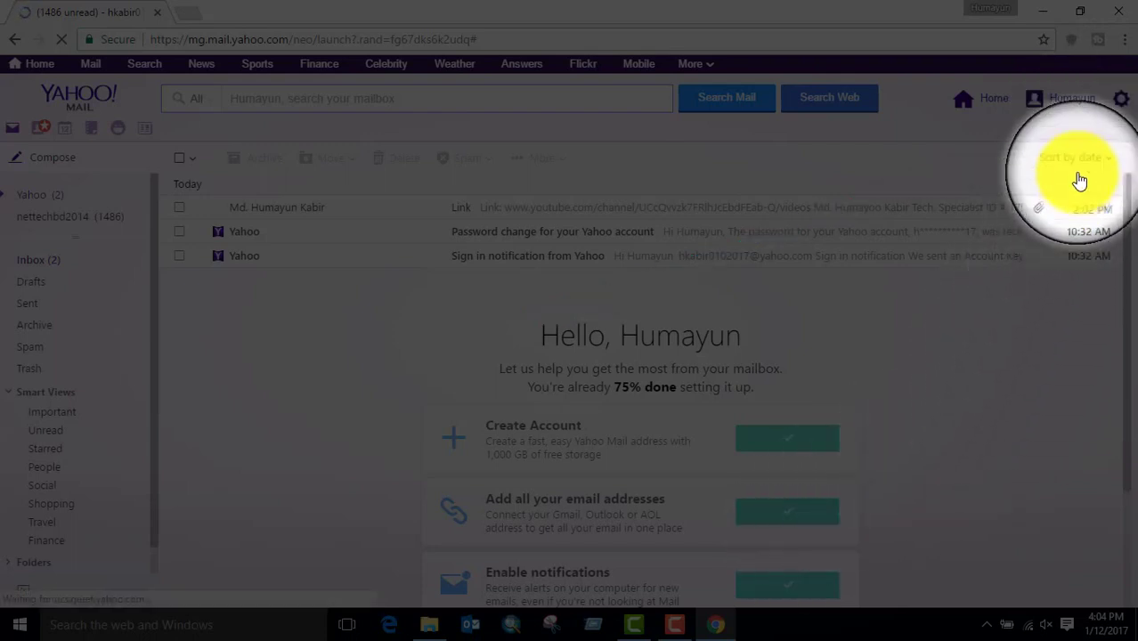
left_click(1121, 99)
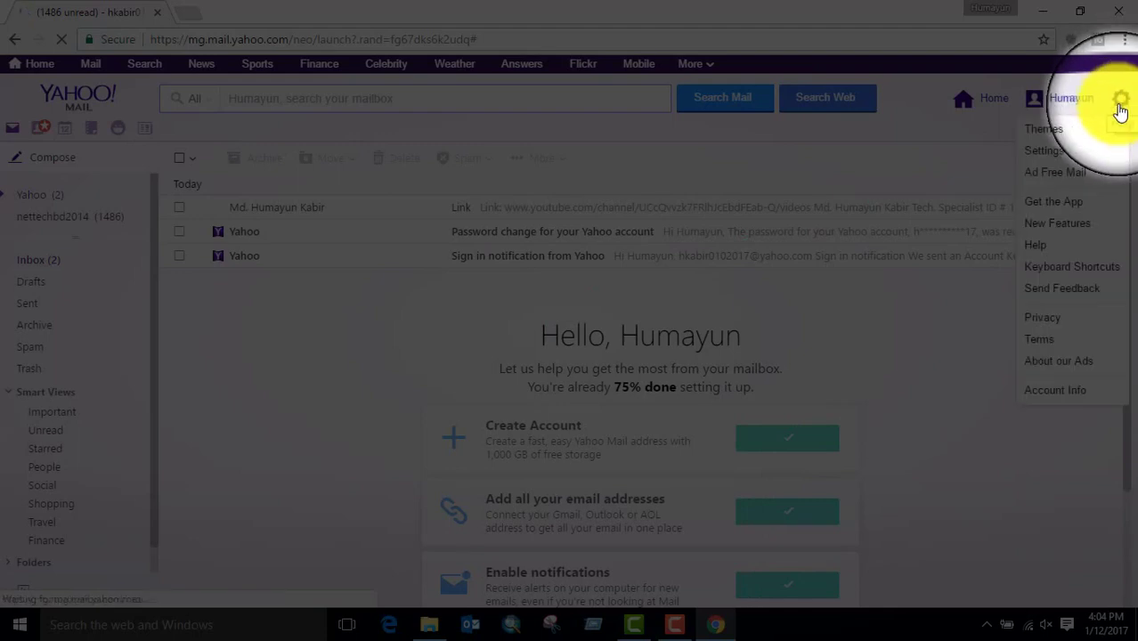
- Go to Settings > Writing email > Accounts and open the Yahoo account's edit-details page
left_click(1043, 151)
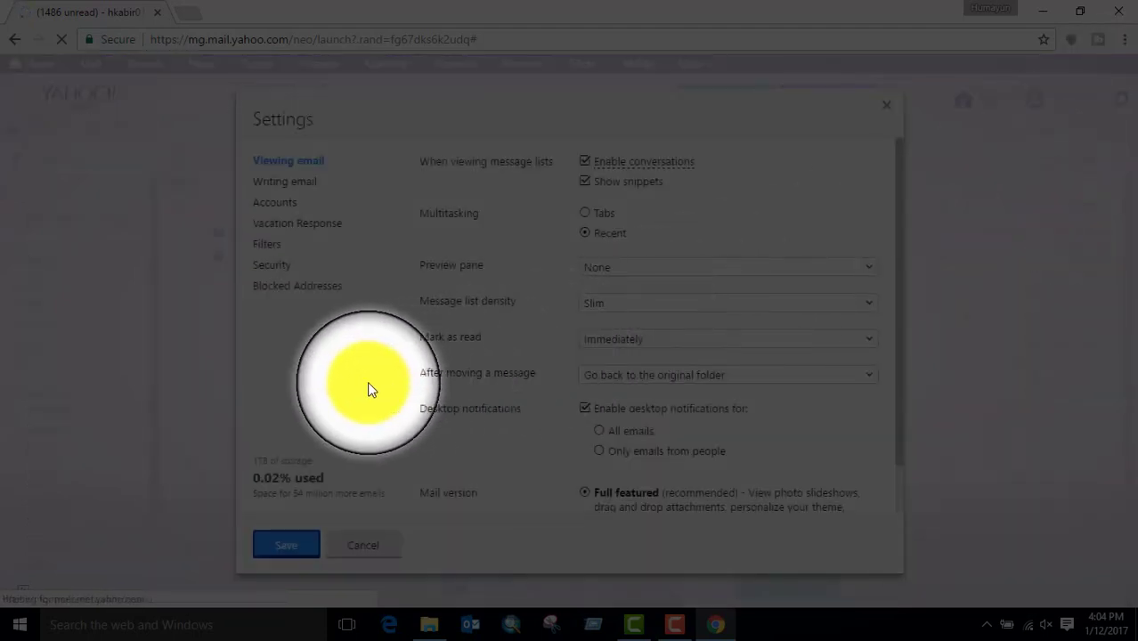
left_click(295, 184)
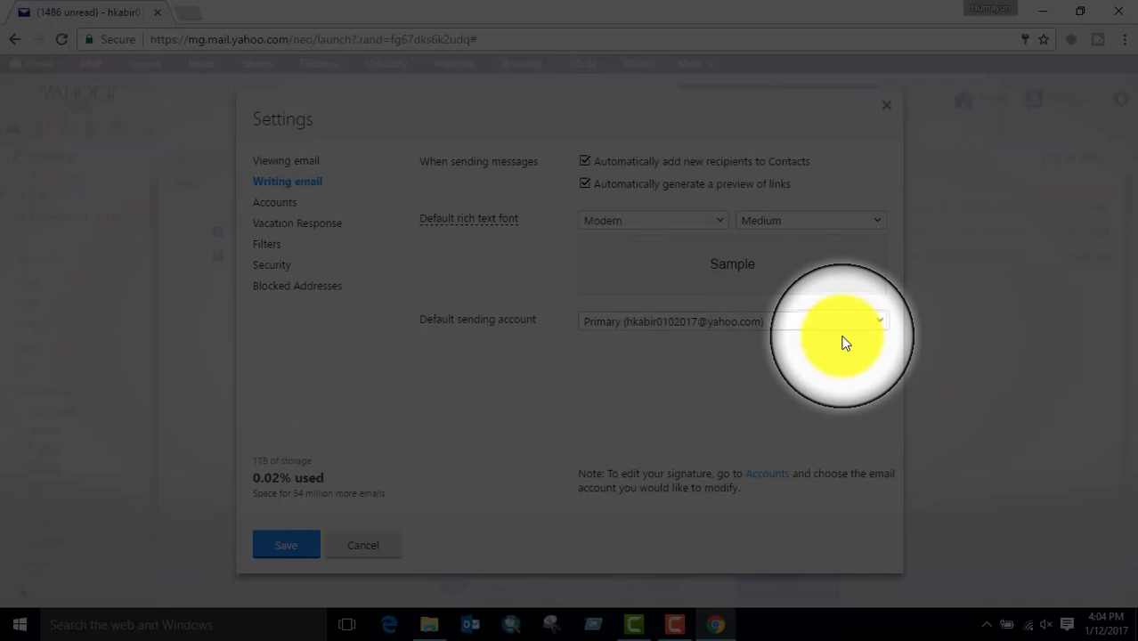
left_click(771, 475)
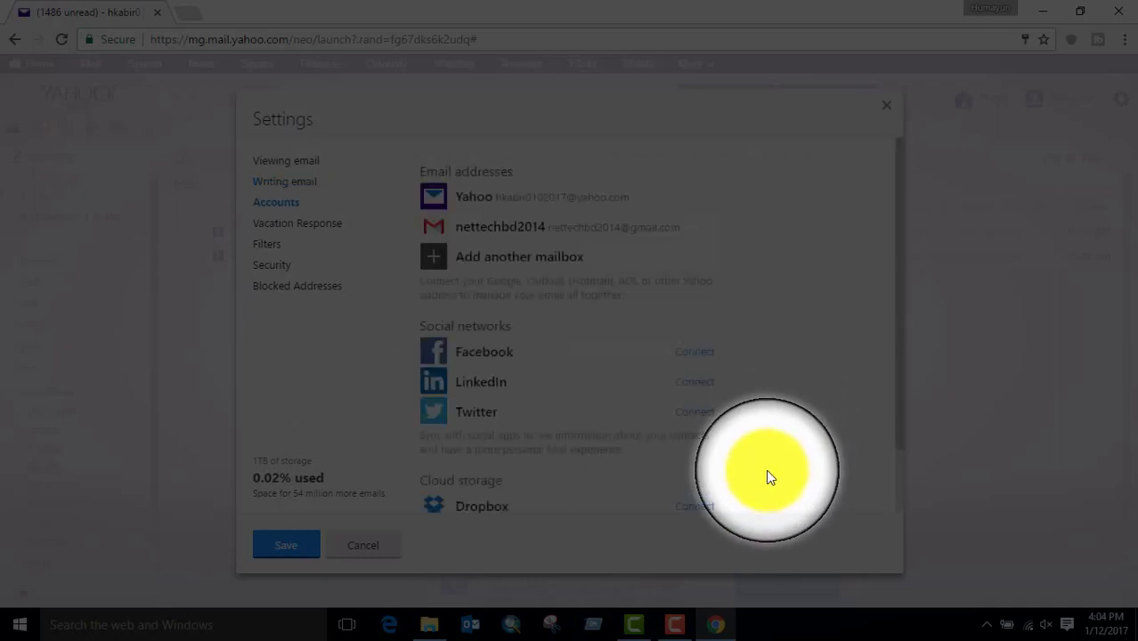
left_click(442, 199)
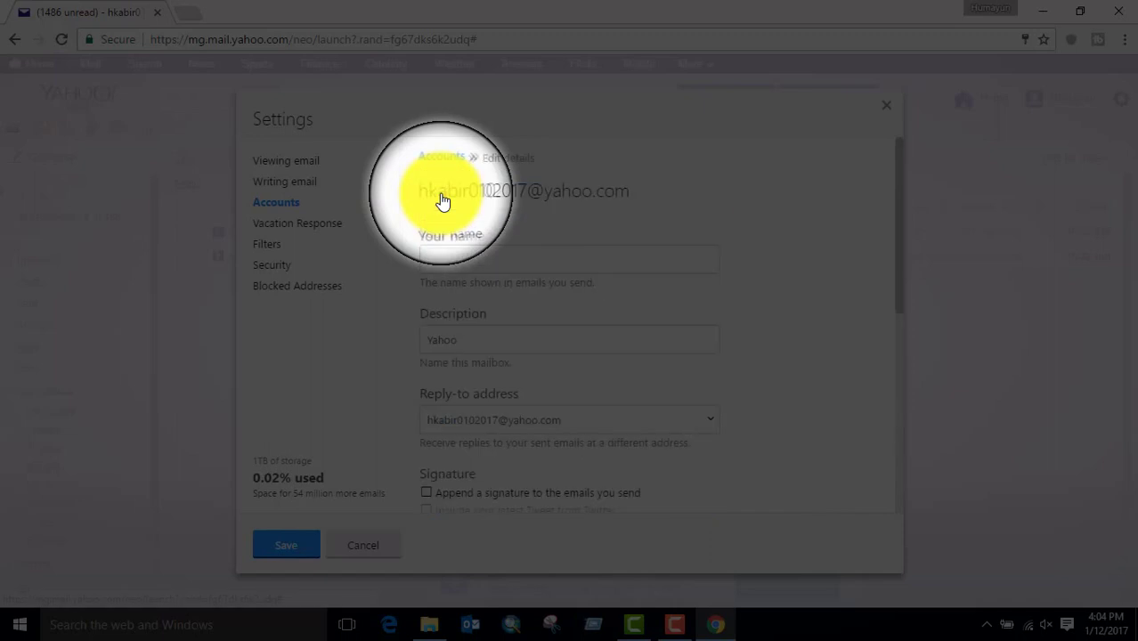
- Enter the sender's name and tick 'Append a signature to the emails you send'
left_click(547, 263)
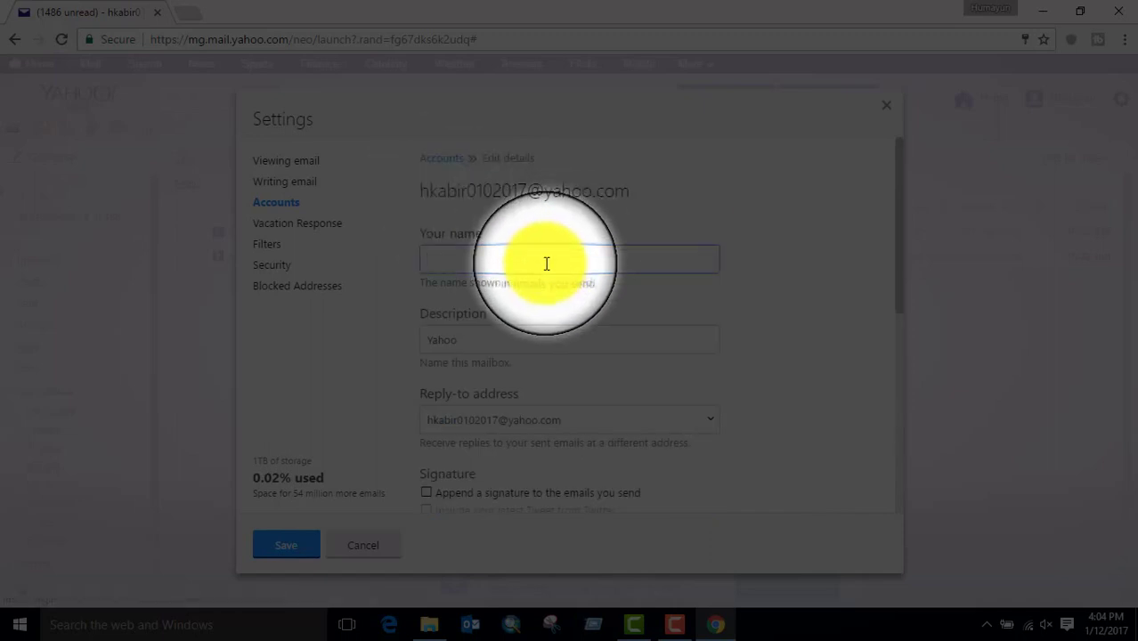
type("Kabir")
scroll(592, 407, "down", 2)
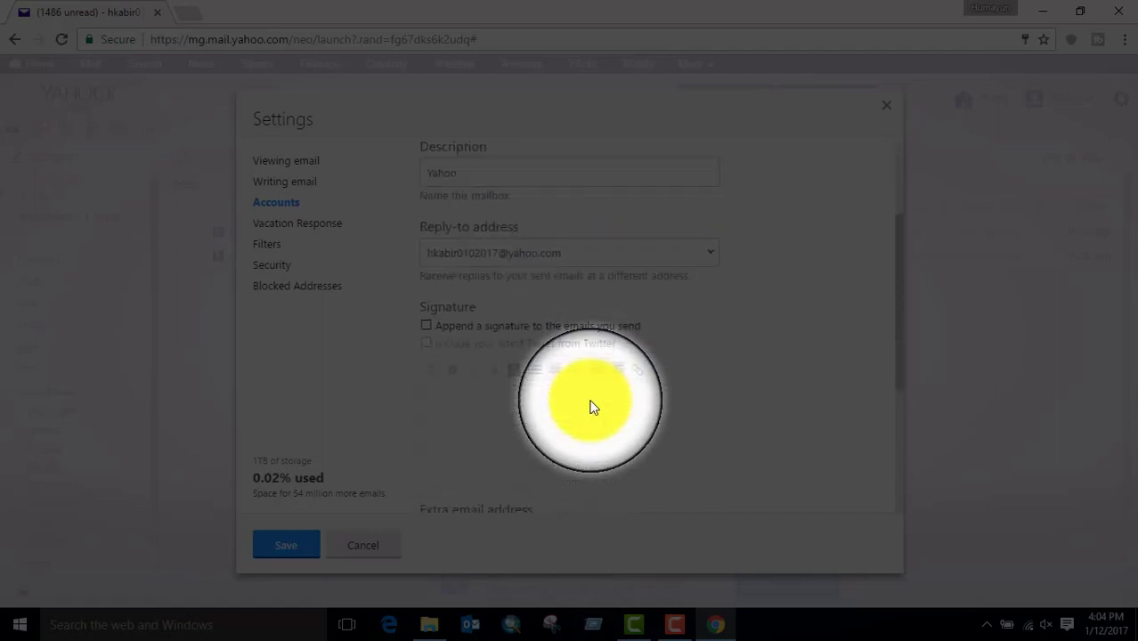
left_click(427, 327)
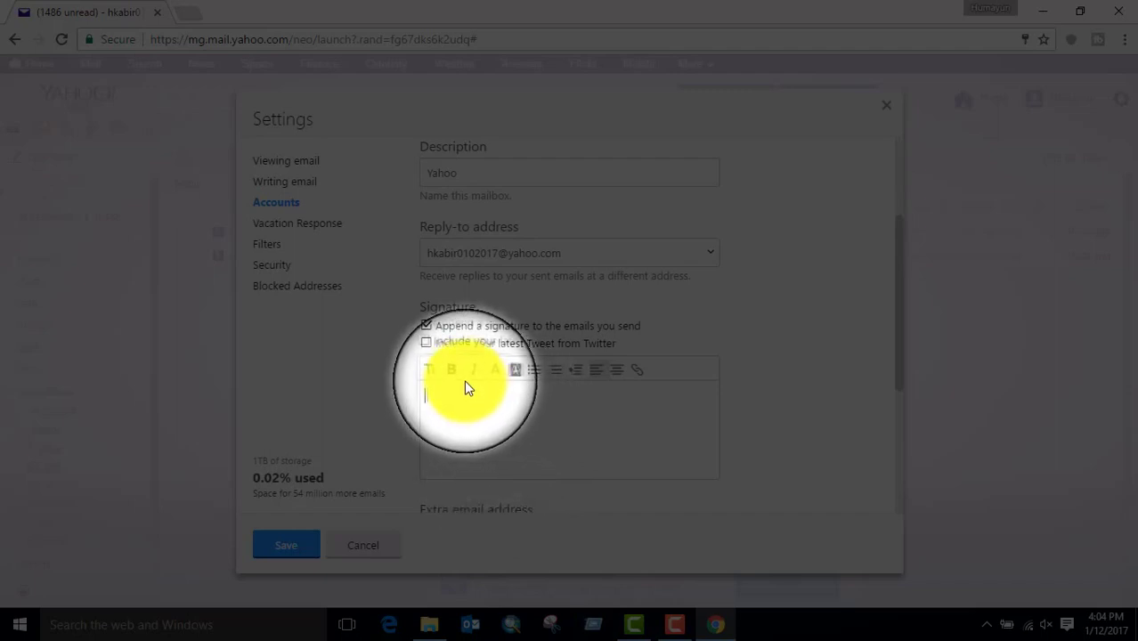
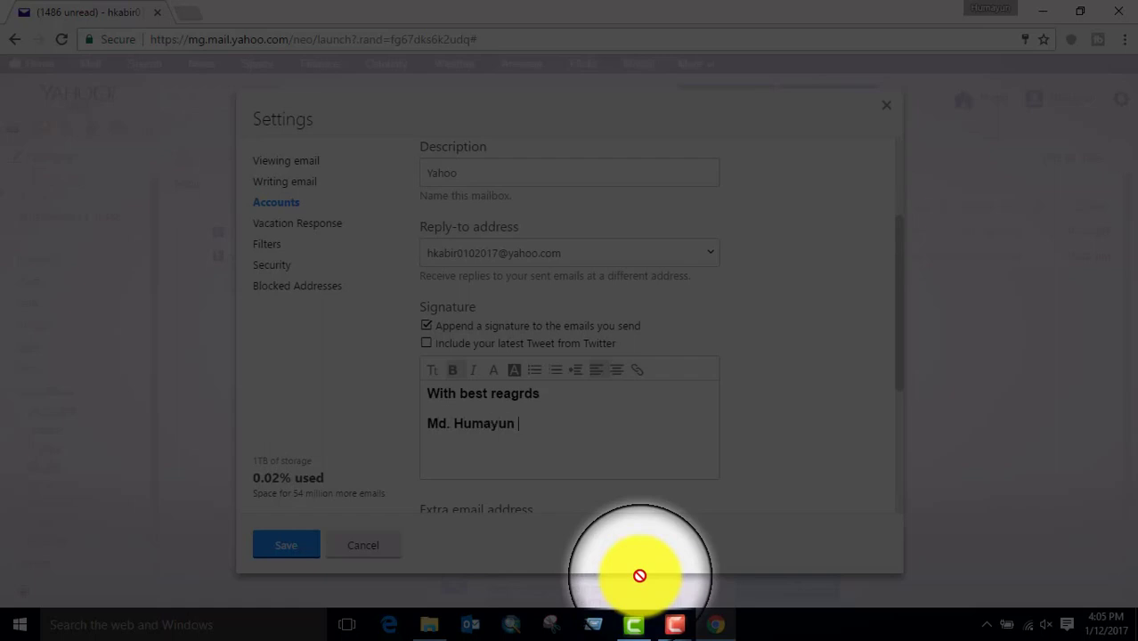
- Type the signature opening 'With best reagrds', the full name and an 'Email:' line with the address
key("Return")
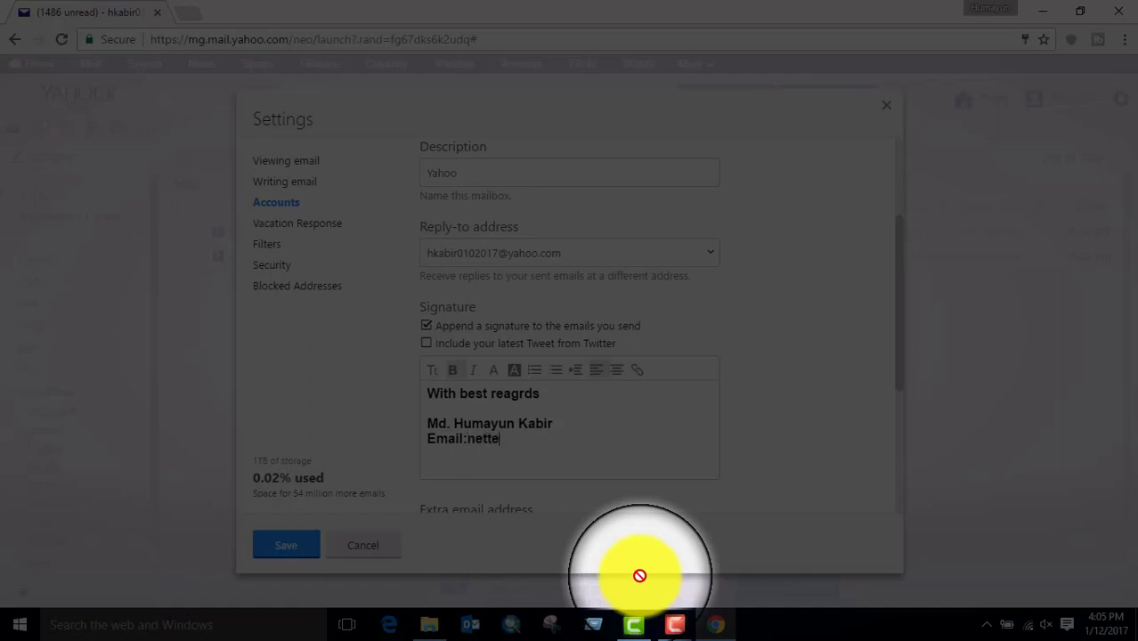
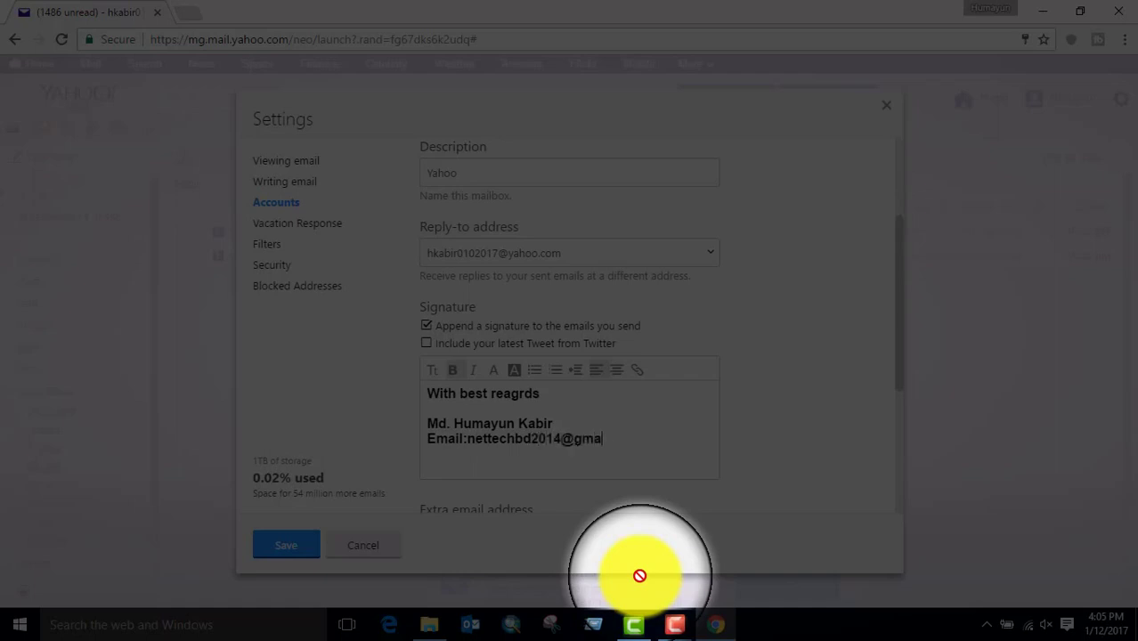
key("Return")
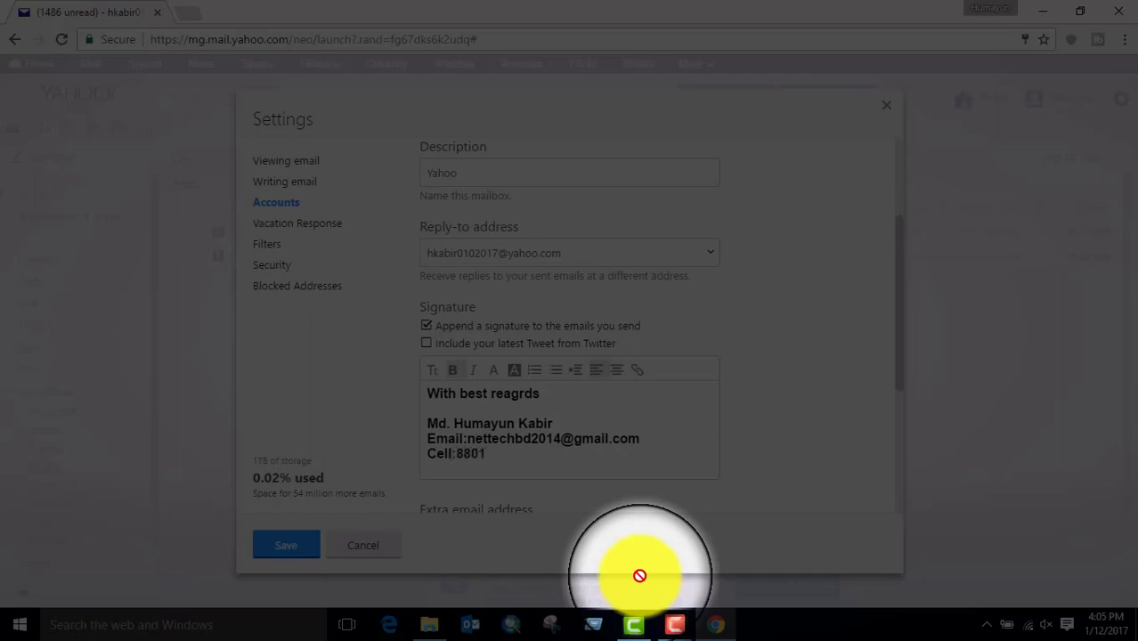
key("Return")
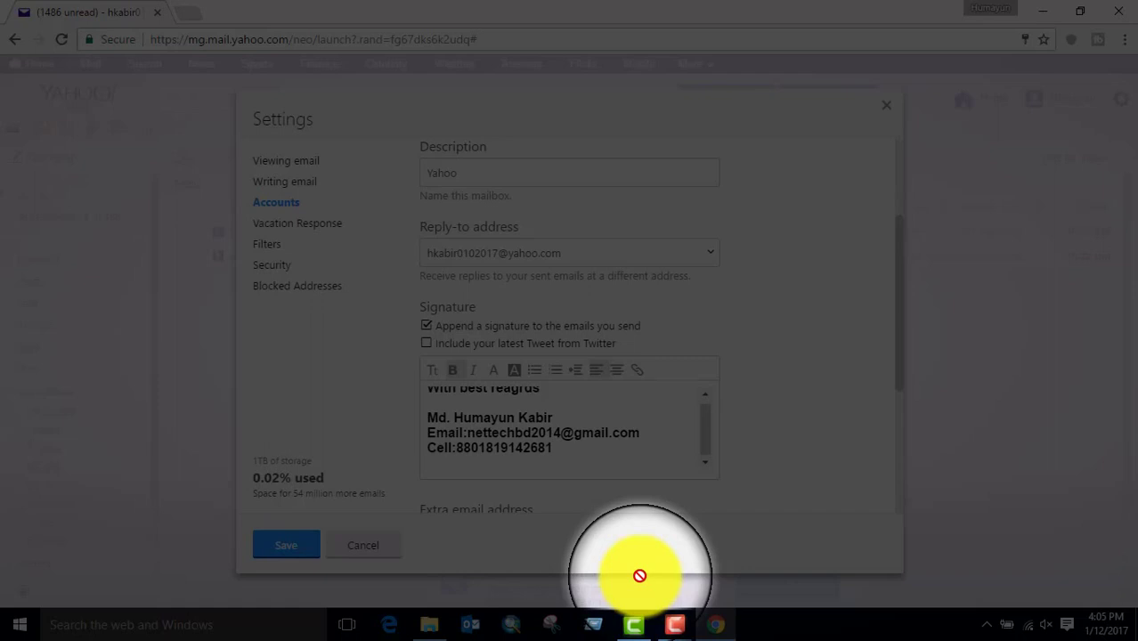
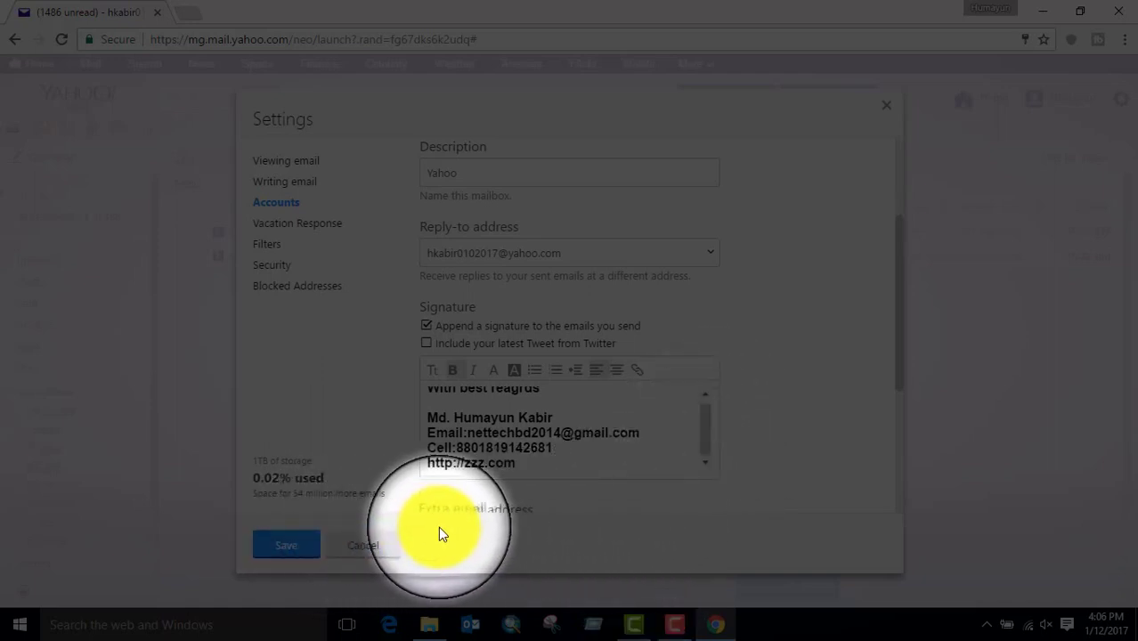
- Save the signature, then start a new message with the cursor in the To field
left_click(315, 552)
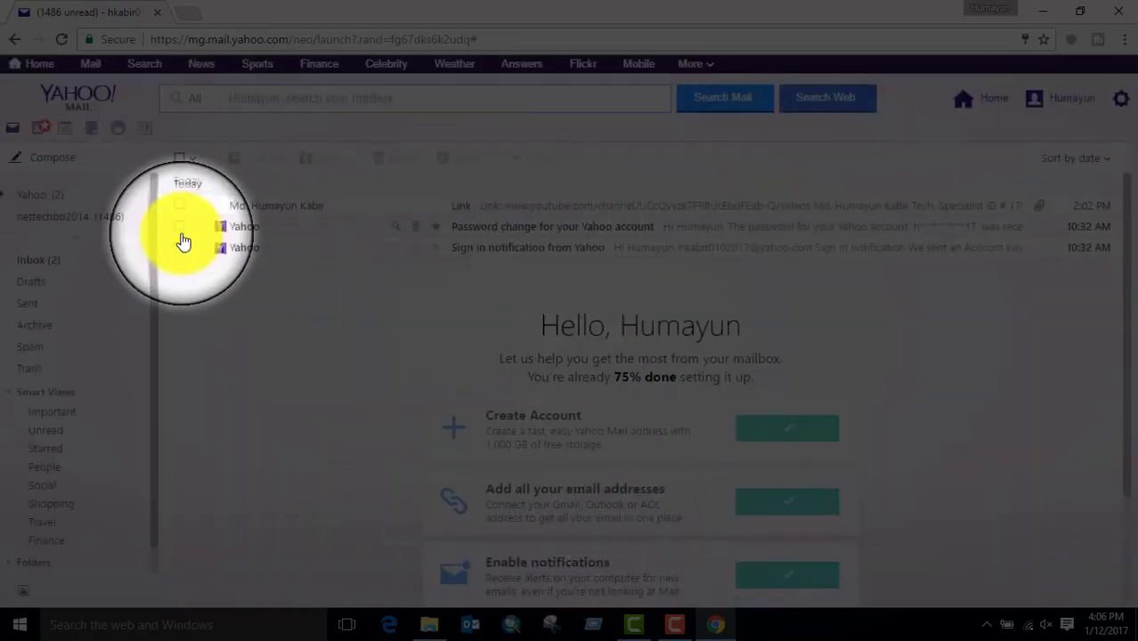
left_click(63, 161)
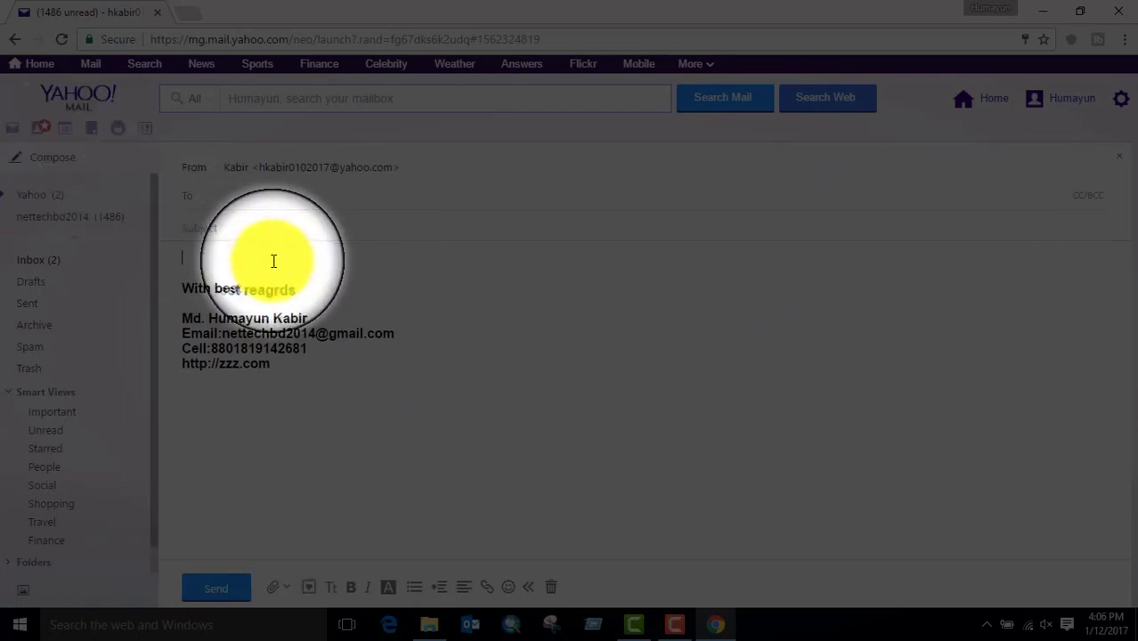
left_click(264, 201)
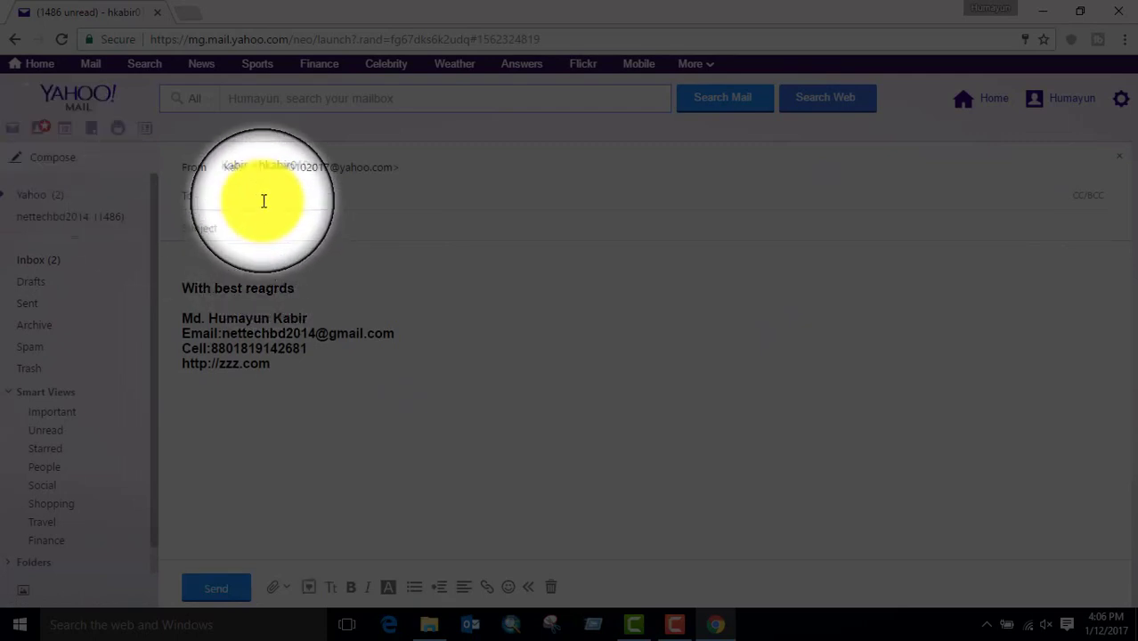
- Address the message to your own contact and write the body 'This is the Test mail'
type("h")
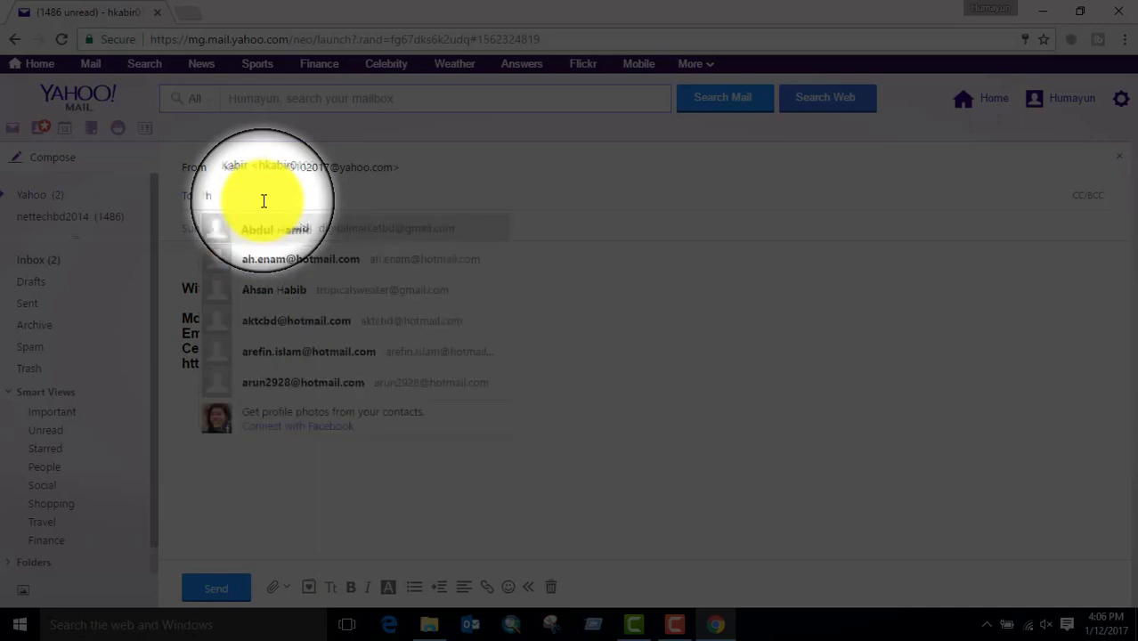
type("i")
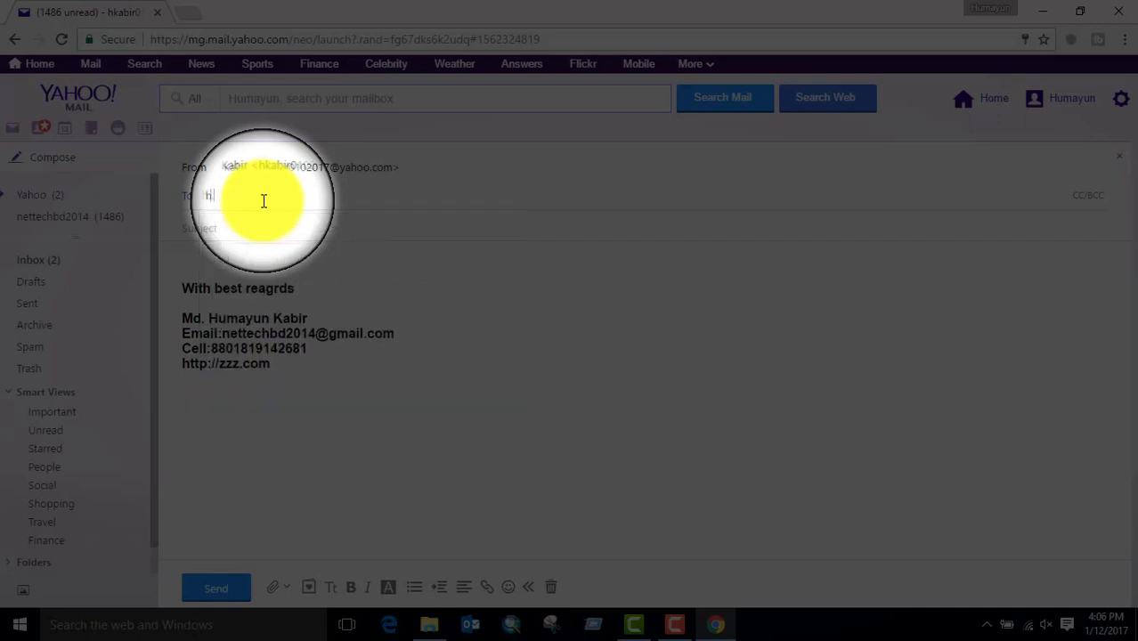
type("k")
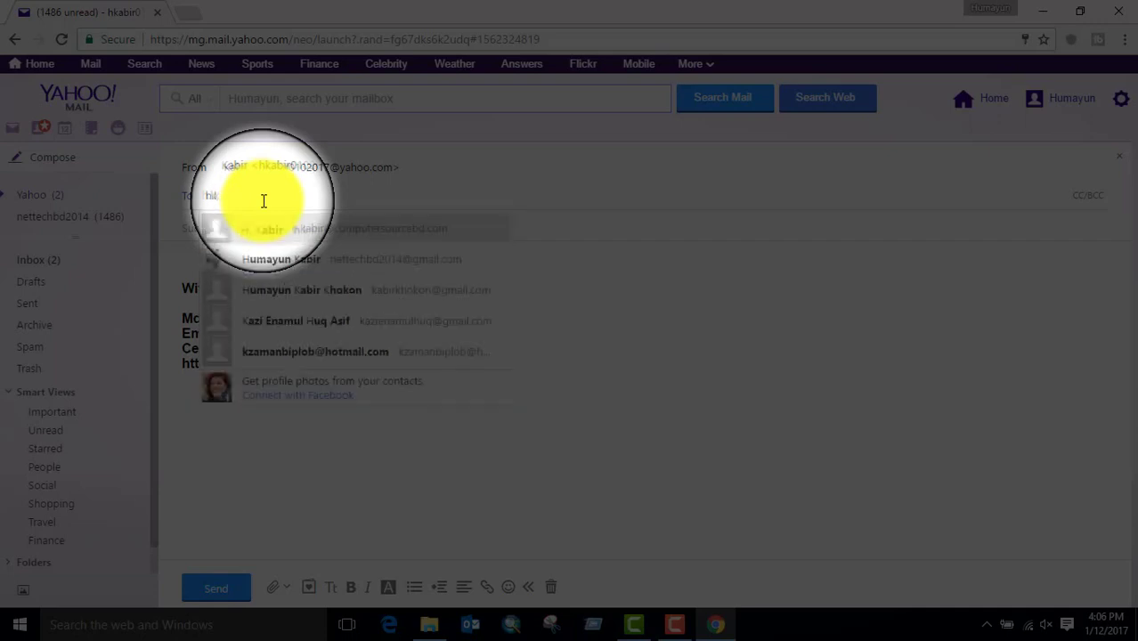
left_click(326, 241)
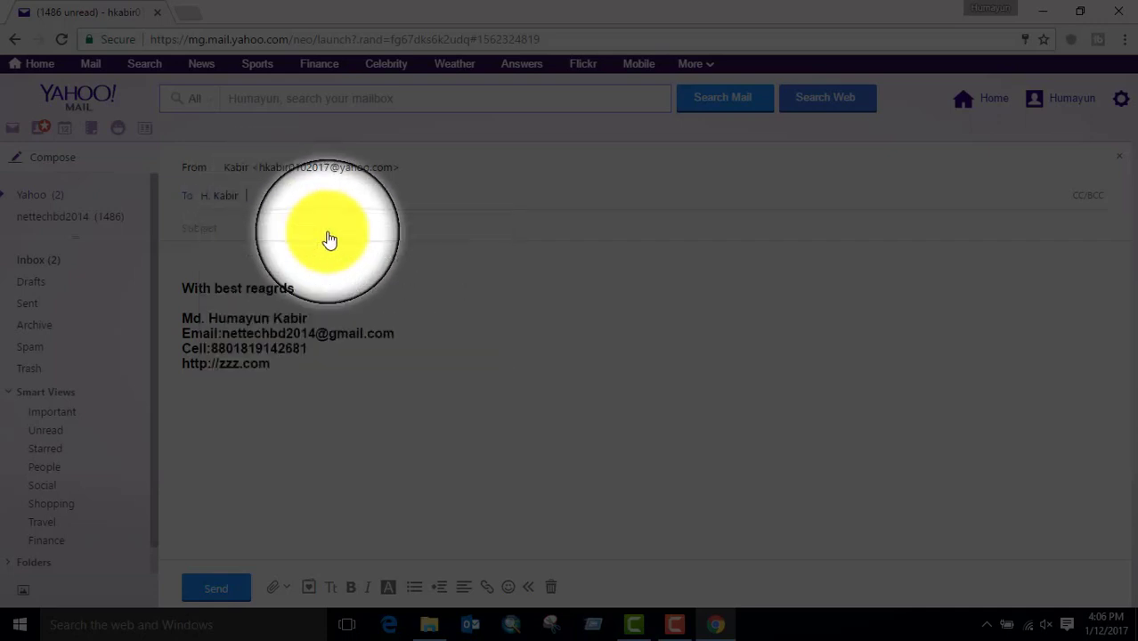
left_click(223, 259)
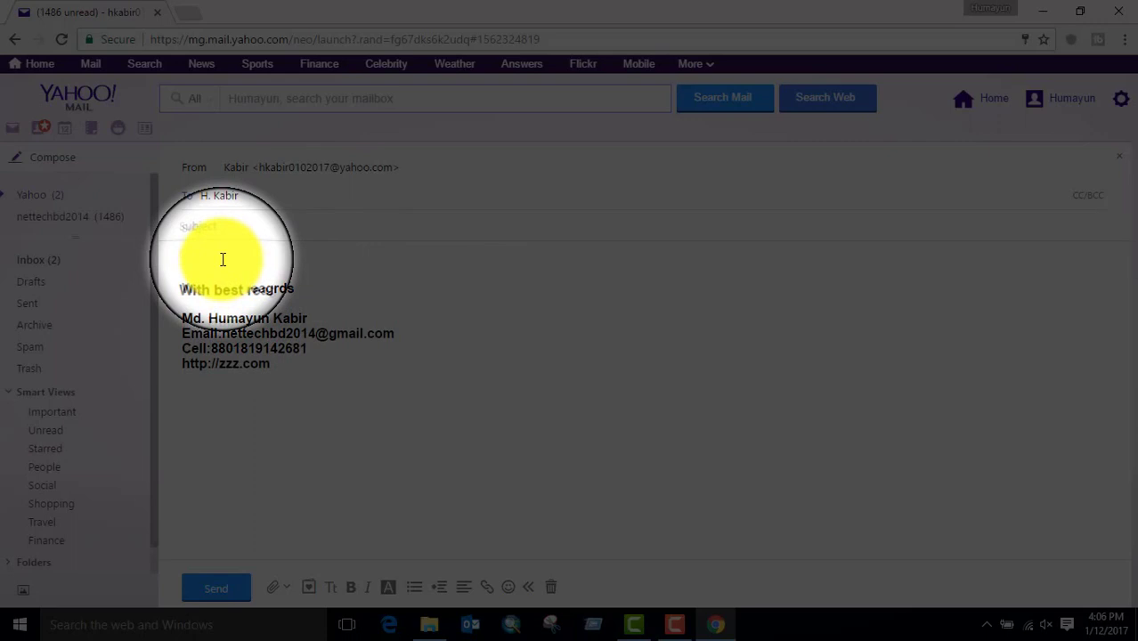
type("Th")
type("is the")
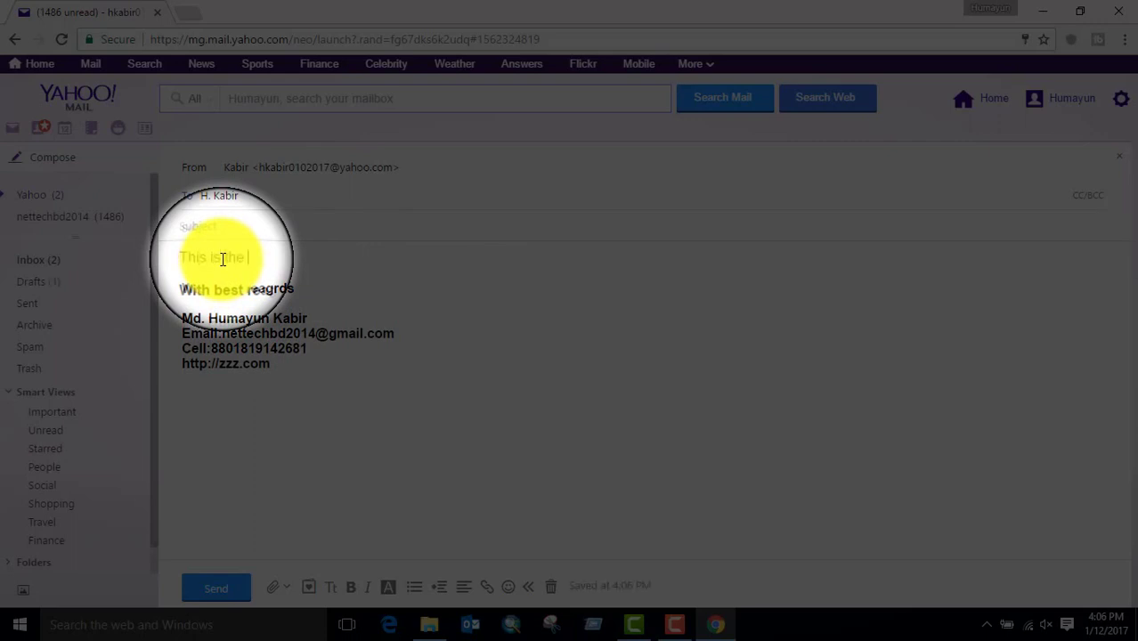
type(" Test N")
key("BackSpace")
type("nmail")
key("Return")
key("Return")
key("Return")
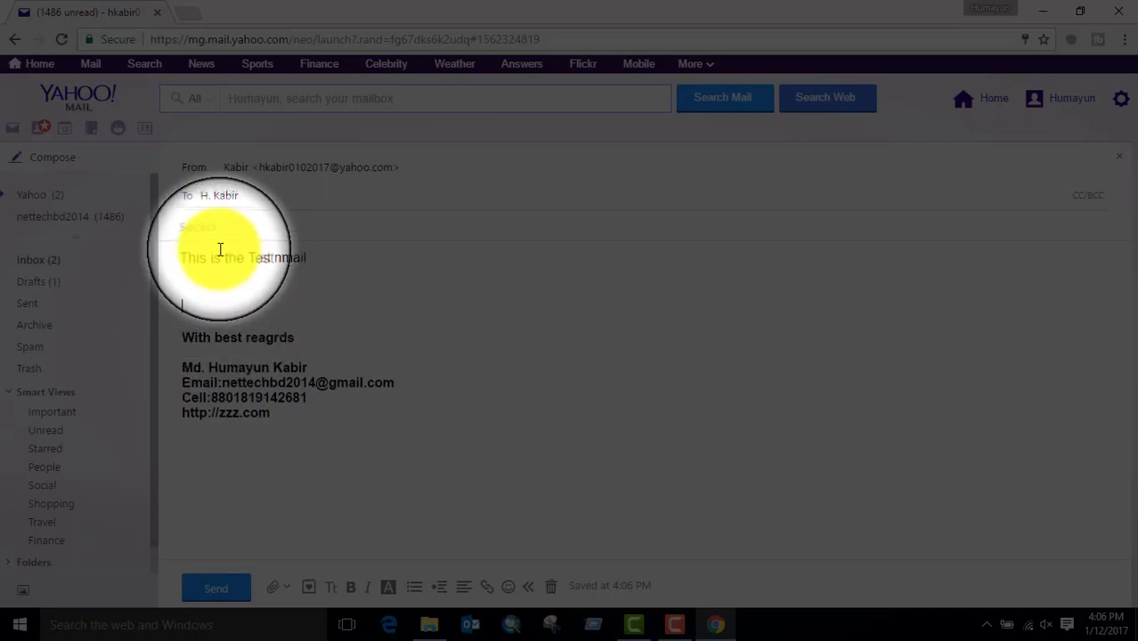
- Give the message the subject 'Test Mail' and send it
left_click(229, 230)
type("T")
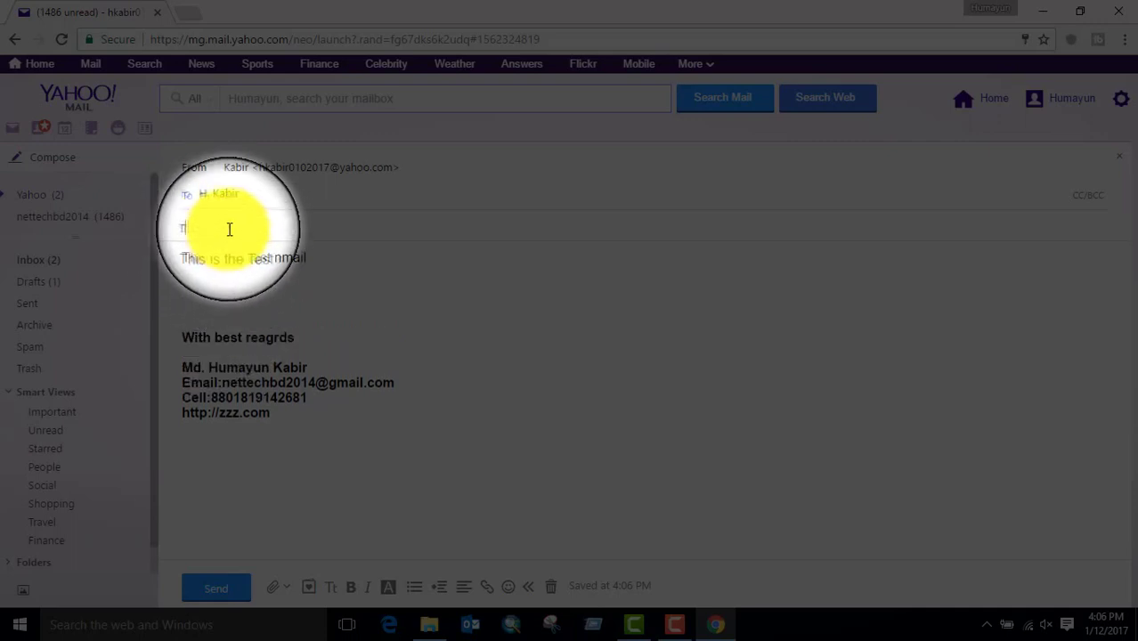
type("est N")
key("BackSpace")
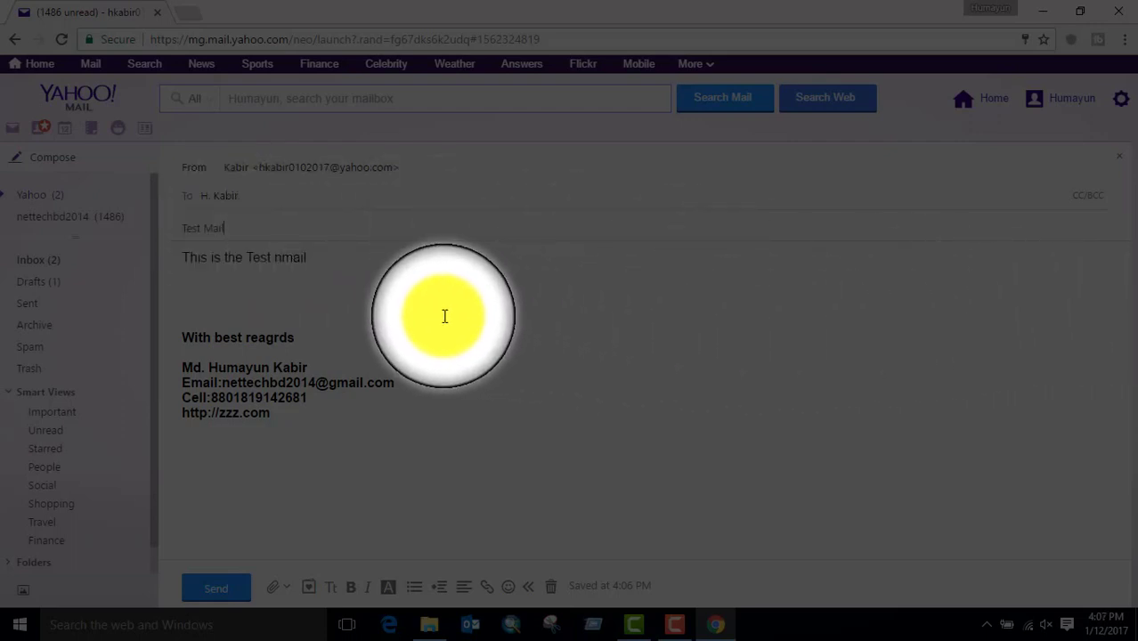
left_click(222, 590)
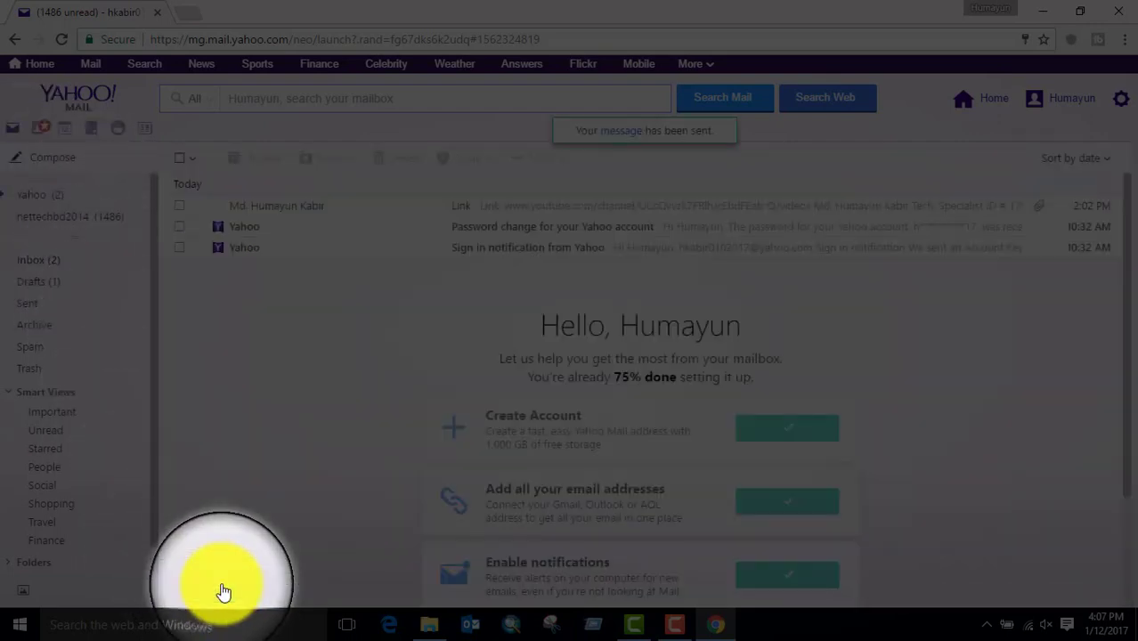
left_click(471, 626)
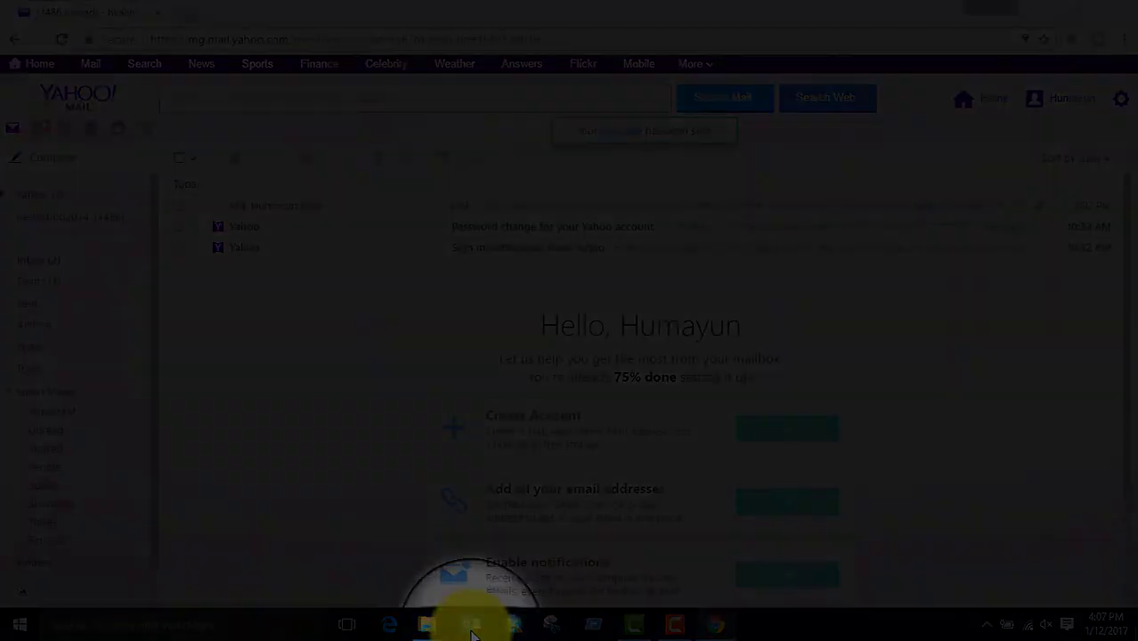